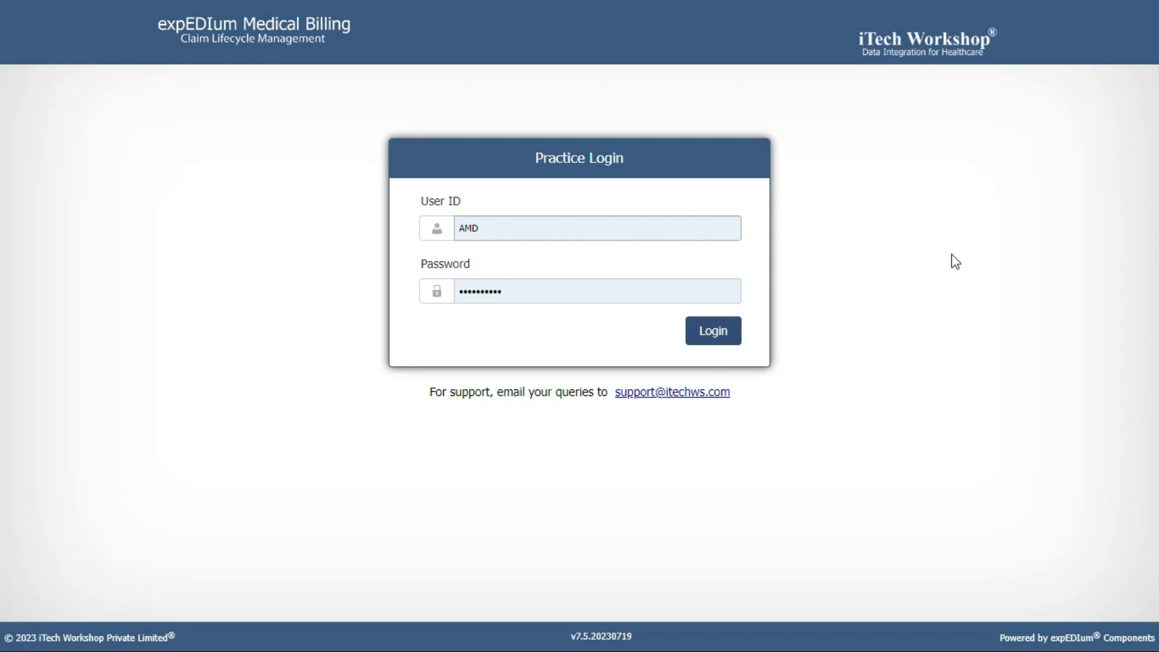
Log in to the practice account and review the printable Electronic Super Bill from the patient details down to the glossary
{"action": "left_click", "coordinate": [717, 333]}
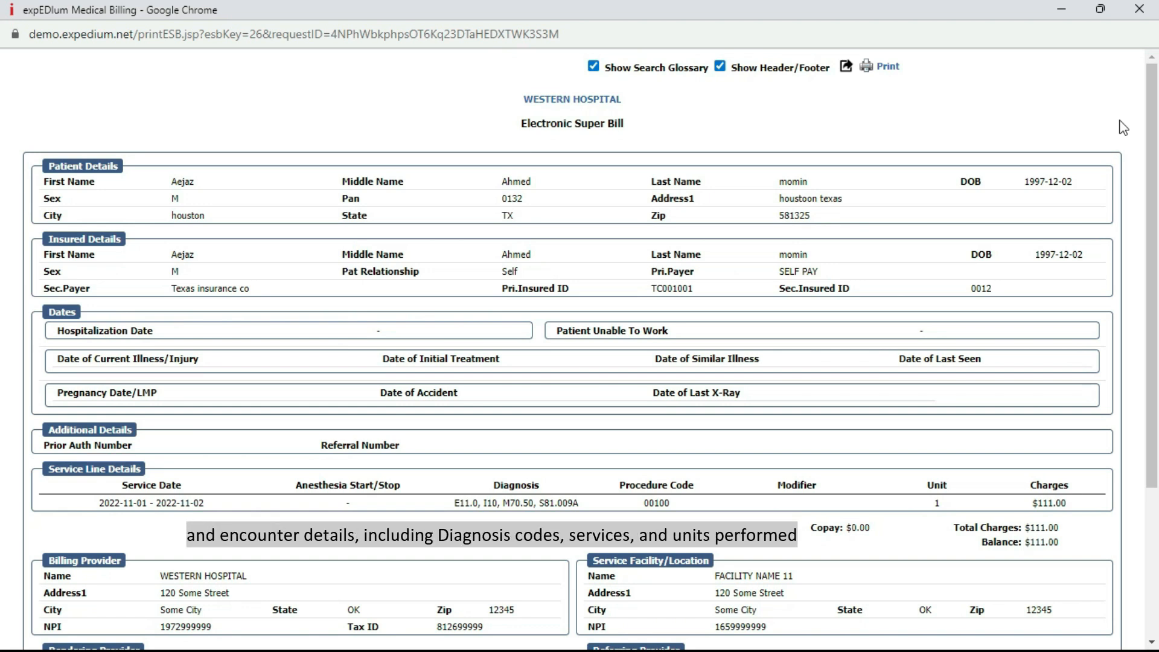
{"action": "scroll", "coordinate": [1122, 126], "scroll_direction": "down", "scroll_amount": 3}
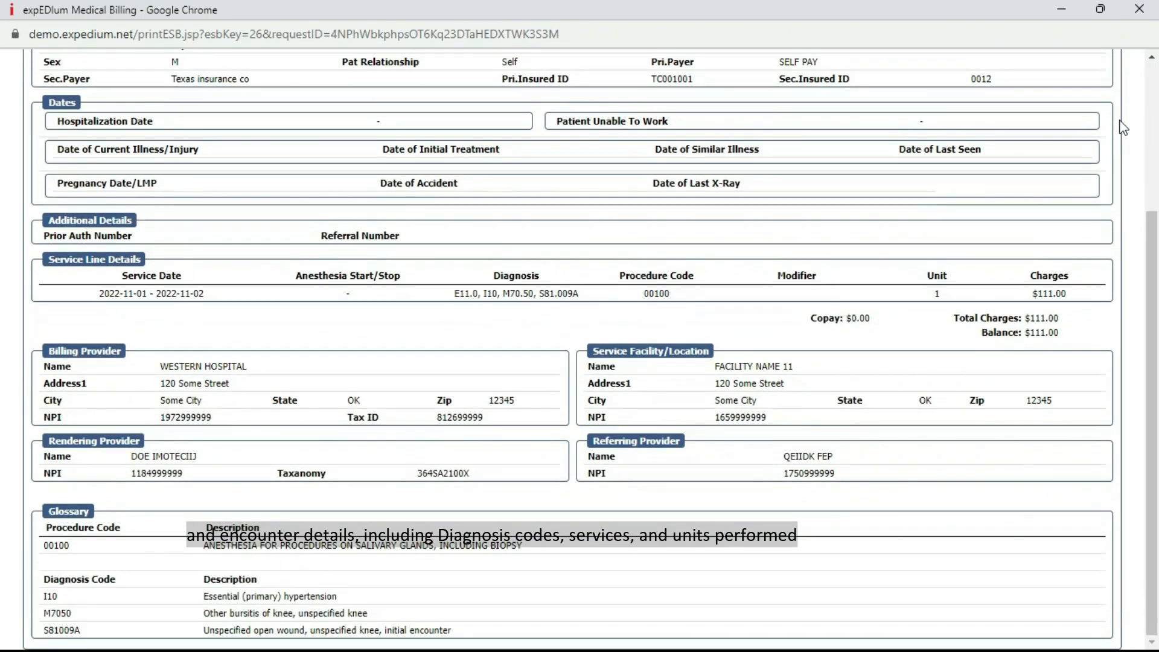
{"action": "scroll", "coordinate": [1122, 126], "scroll_direction": "up", "scroll_amount": 3}
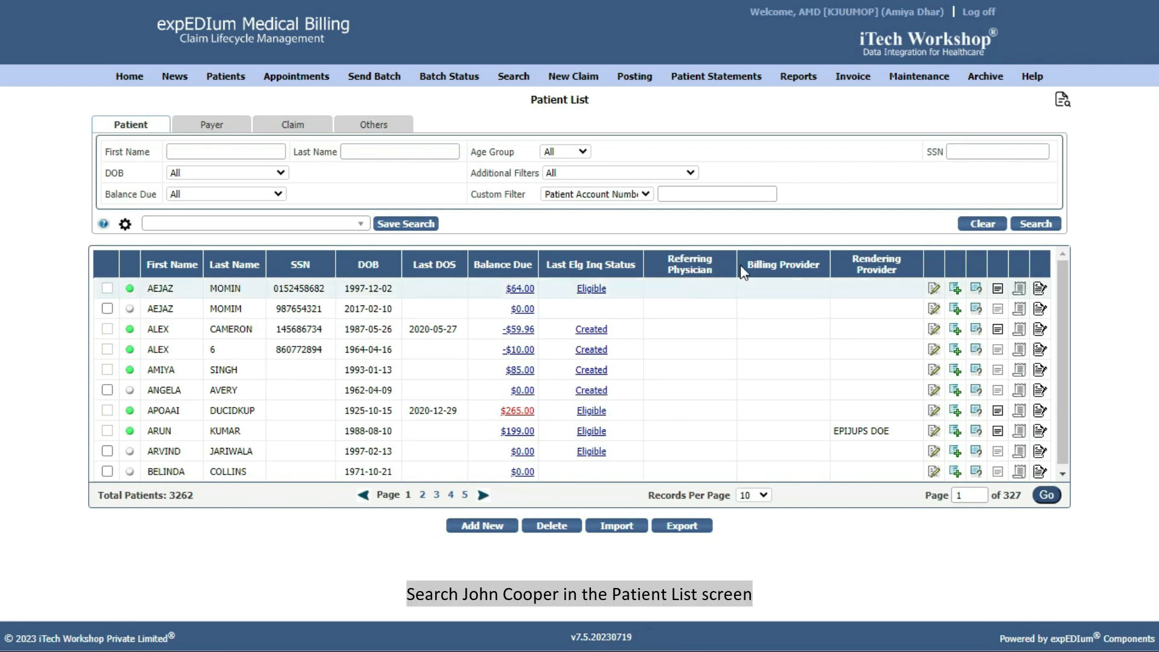
Search the patient list by the patient's first and last name and start a new Electronic Super Bill for that patient
{"action": "left_click", "coordinate": [207, 154]}
{"action": "type", "text": "John"}
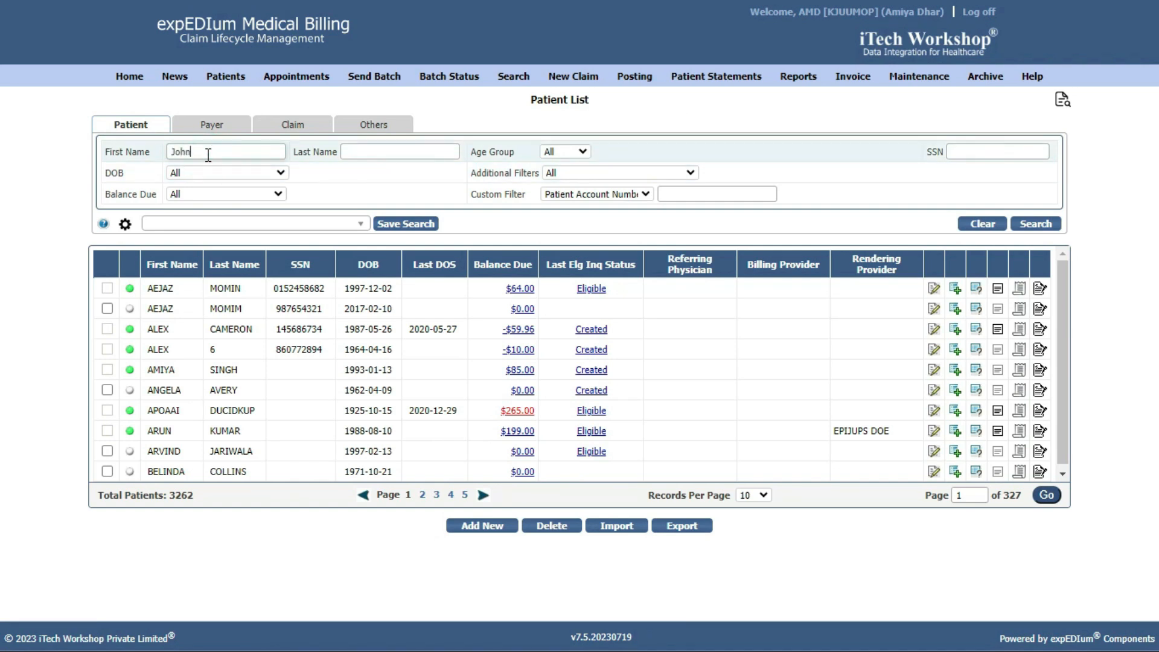
{"action": "left_click", "coordinate": [361, 152]}
{"action": "type", "text": "Cooper"}
{"action": "left_click", "coordinate": [1036, 223]}
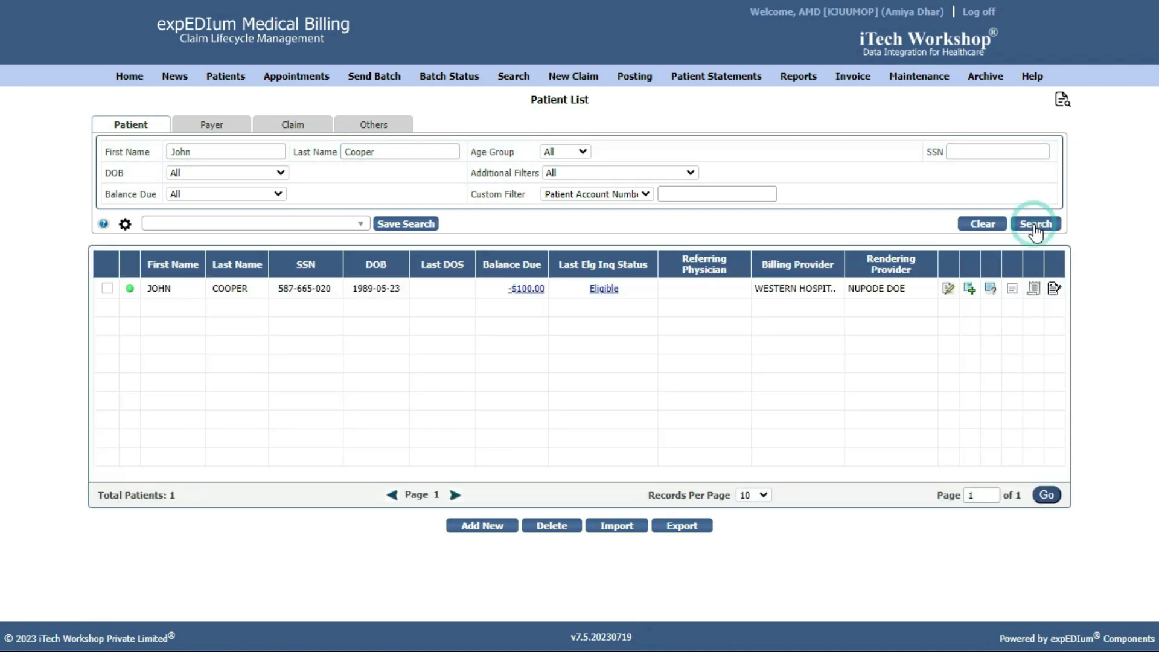
{"action": "left_click", "coordinate": [1033, 288]}
{"action": "left_click", "coordinate": [1004, 290]}
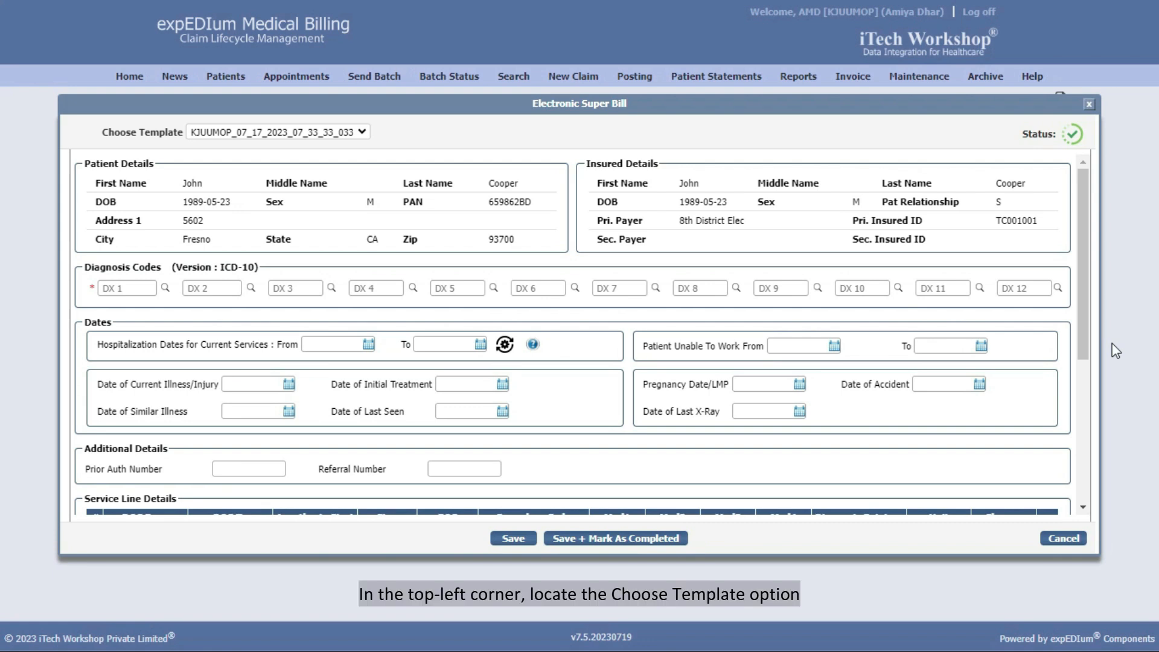
Check the available super bill templates and examine the form's sections, from patient details to service lines and providers
{"action": "left_click", "coordinate": [361, 134]}
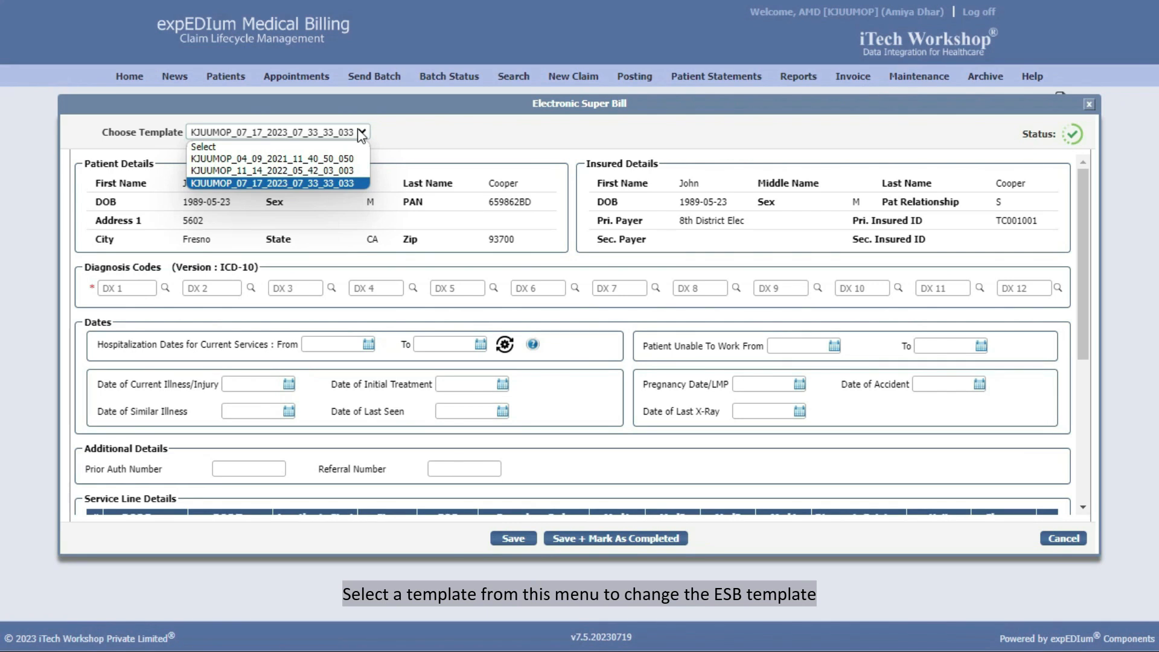
{"action": "left_click", "coordinate": [341, 146]}
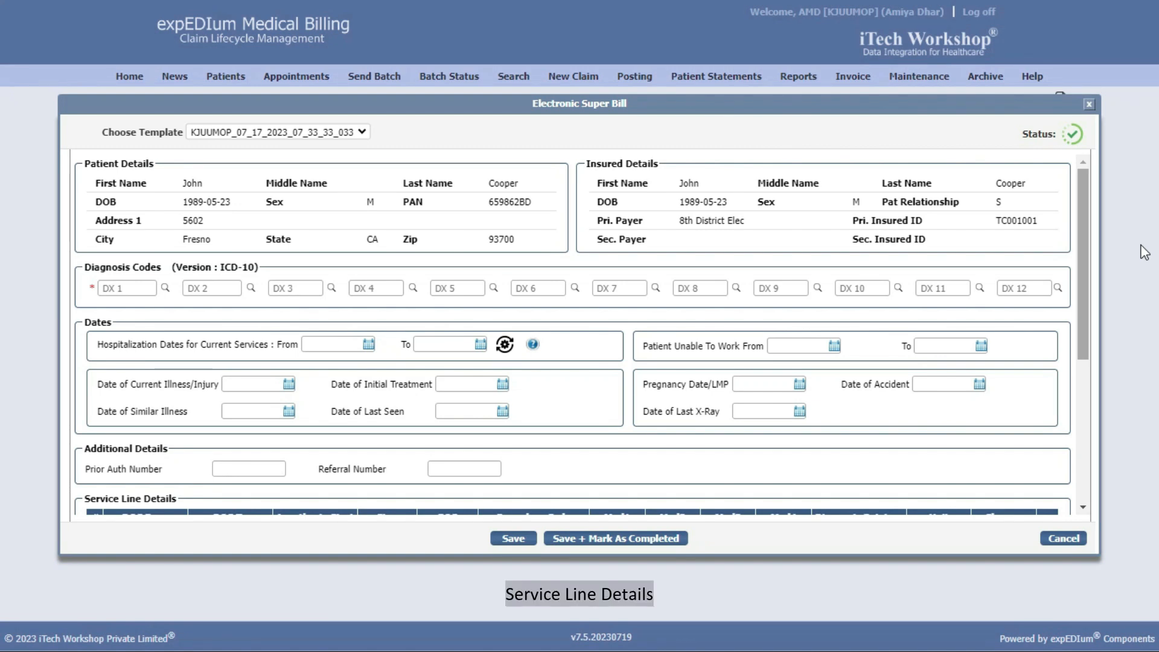
{"action": "scroll", "coordinate": [1062, 271], "scroll_direction": "down", "scroll_amount": 5}
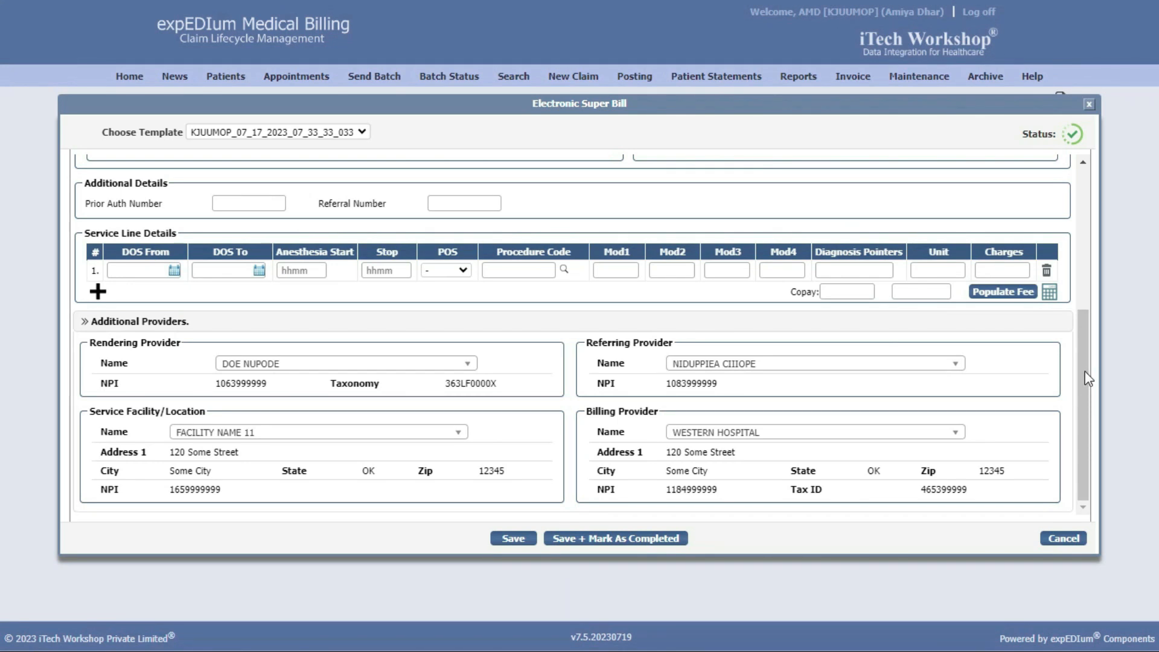
{"action": "scroll", "coordinate": [1076, 367], "scroll_direction": "up", "scroll_amount": 5}
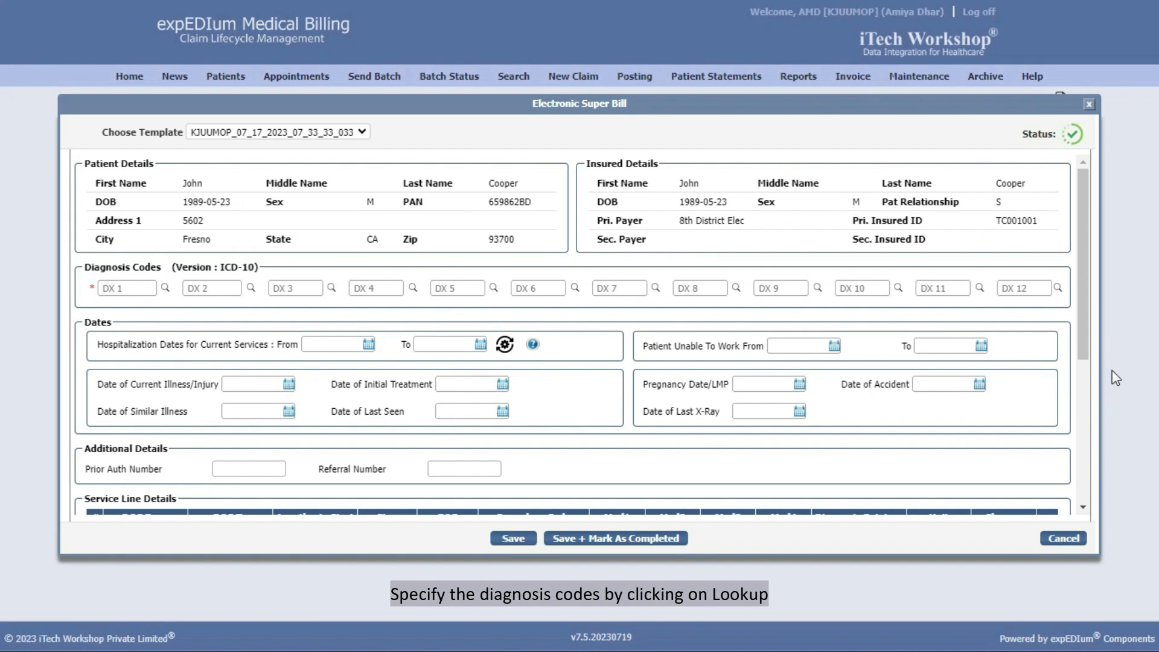
Look up the ICD-10 codes and assign A00.1 as the first diagnosis code
{"action": "left_click", "coordinate": [164, 288]}
{"action": "left_click", "coordinate": [751, 202]}
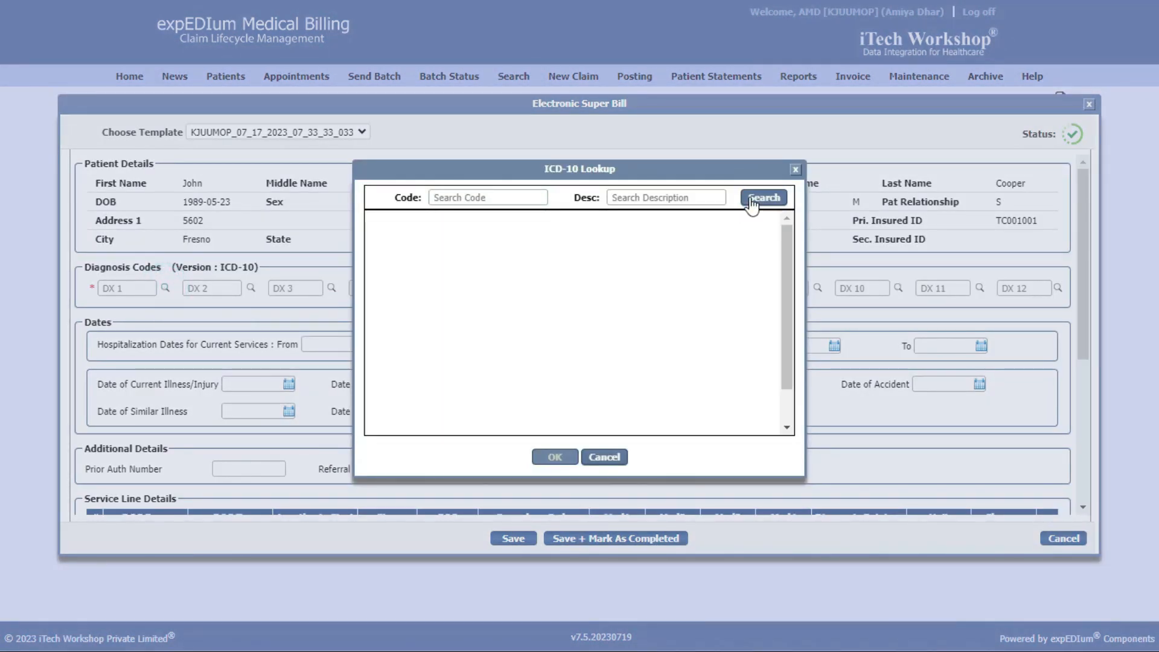
{"action": "left_click", "coordinate": [383, 270]}
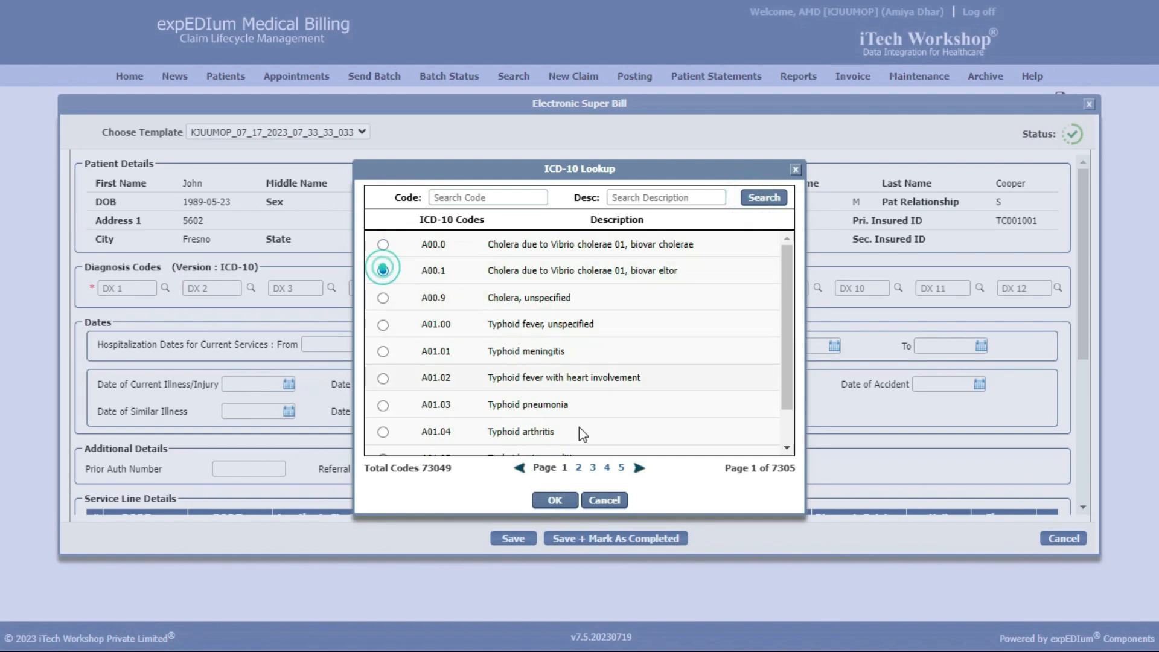
{"action": "left_click", "coordinate": [568, 500]}
Set both service dates of the first service line to 09/01/2023 and its place of service to 06
{"action": "left_click_drag", "start_coordinate": [1082, 342], "coordinate": [1100, 483]}
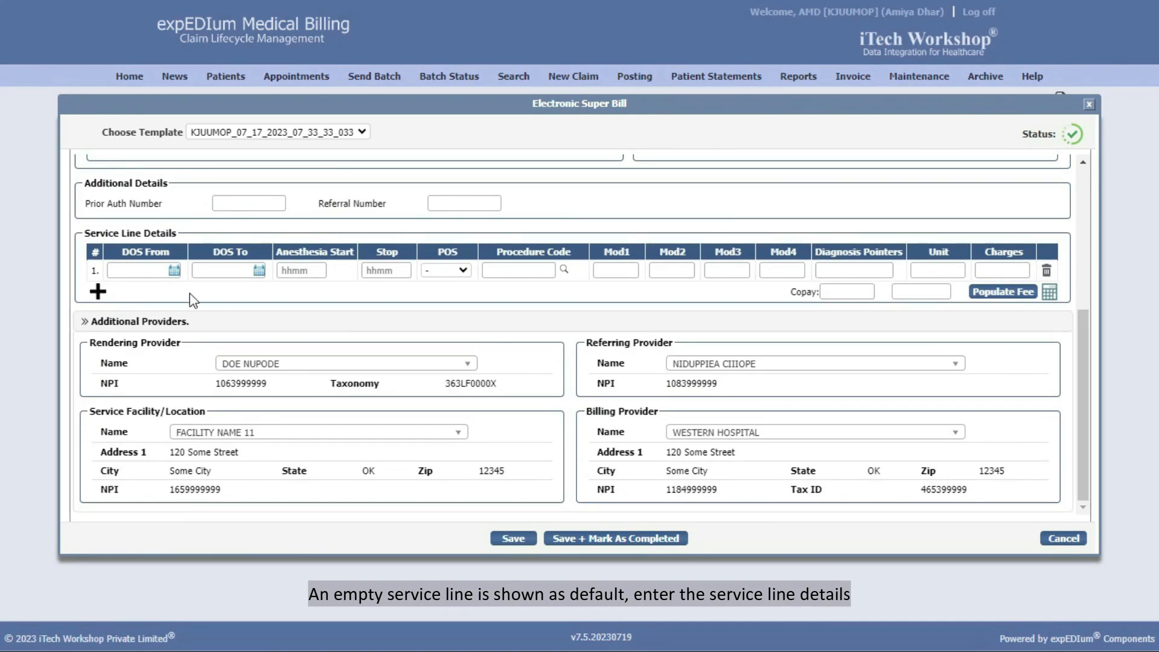
{"action": "left_click", "coordinate": [174, 270]}
{"action": "left_click", "coordinate": [242, 340]}
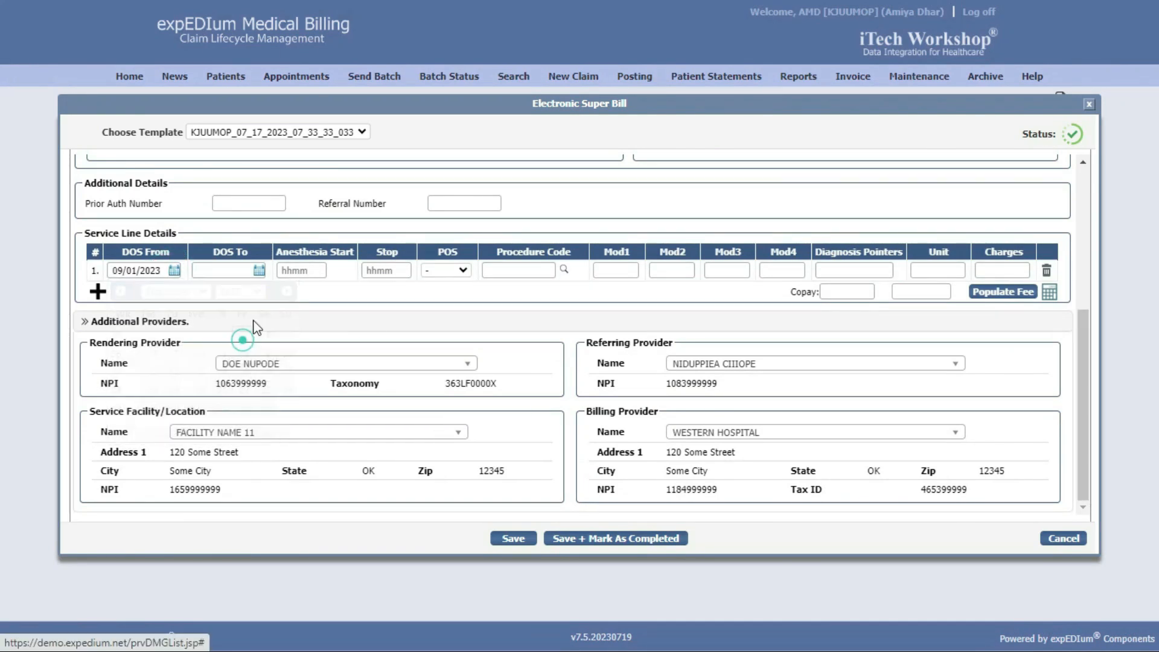
{"action": "left_click", "coordinate": [259, 270]}
{"action": "left_click", "coordinate": [327, 335]}
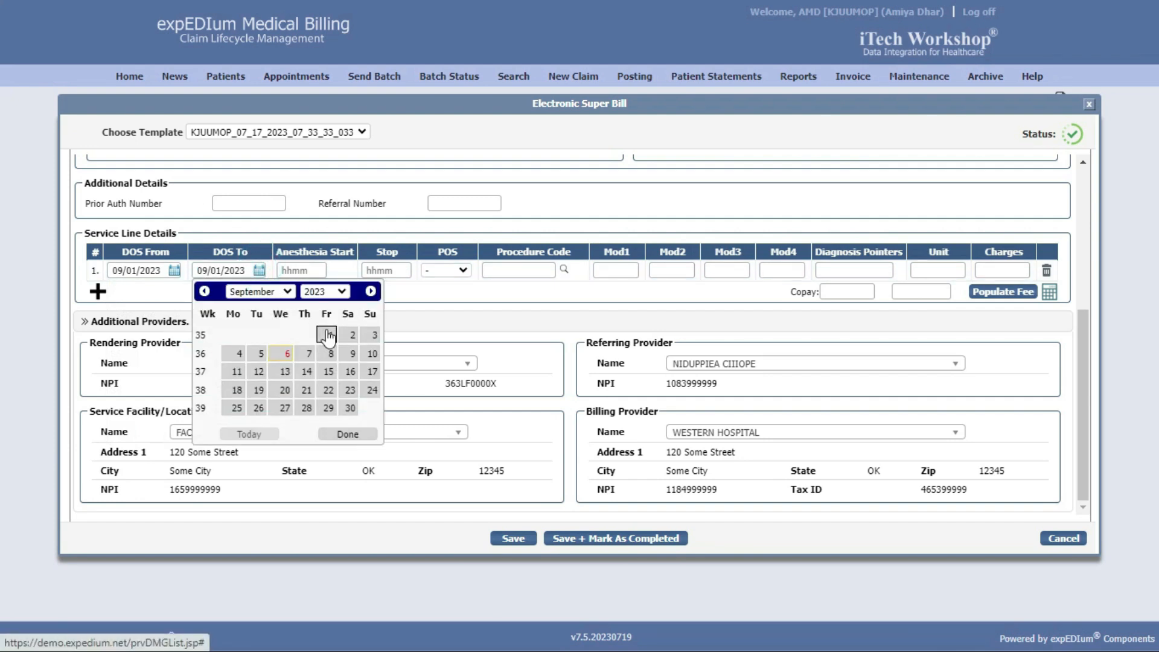
{"action": "left_click", "coordinate": [462, 270]}
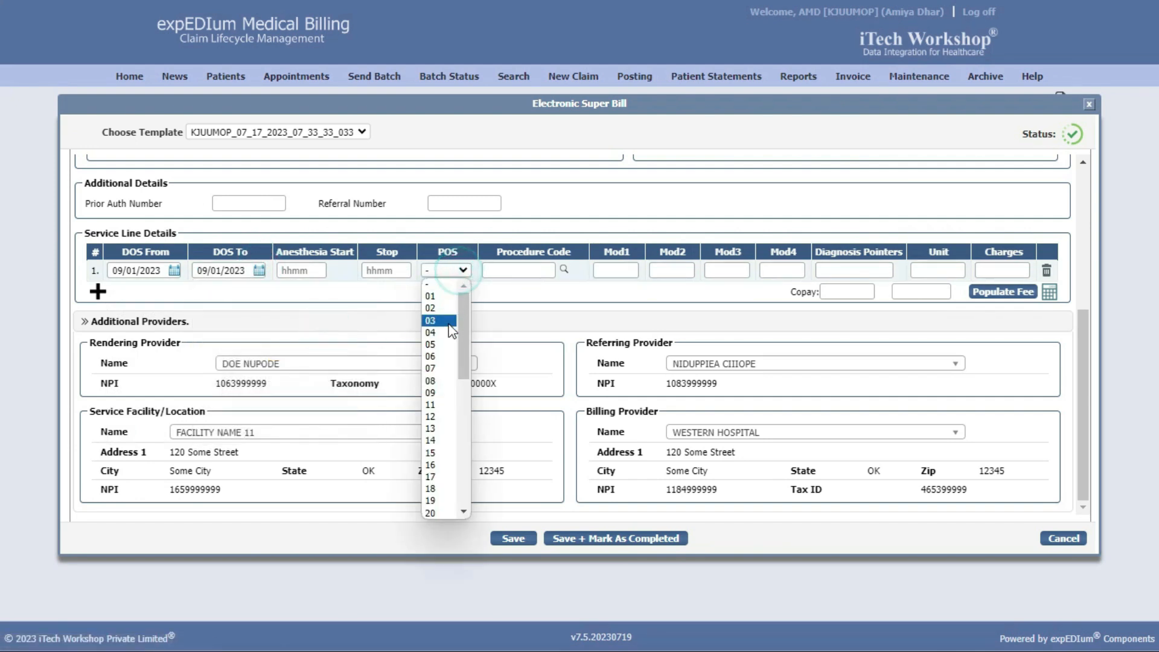
{"action": "left_click", "coordinate": [447, 356]}
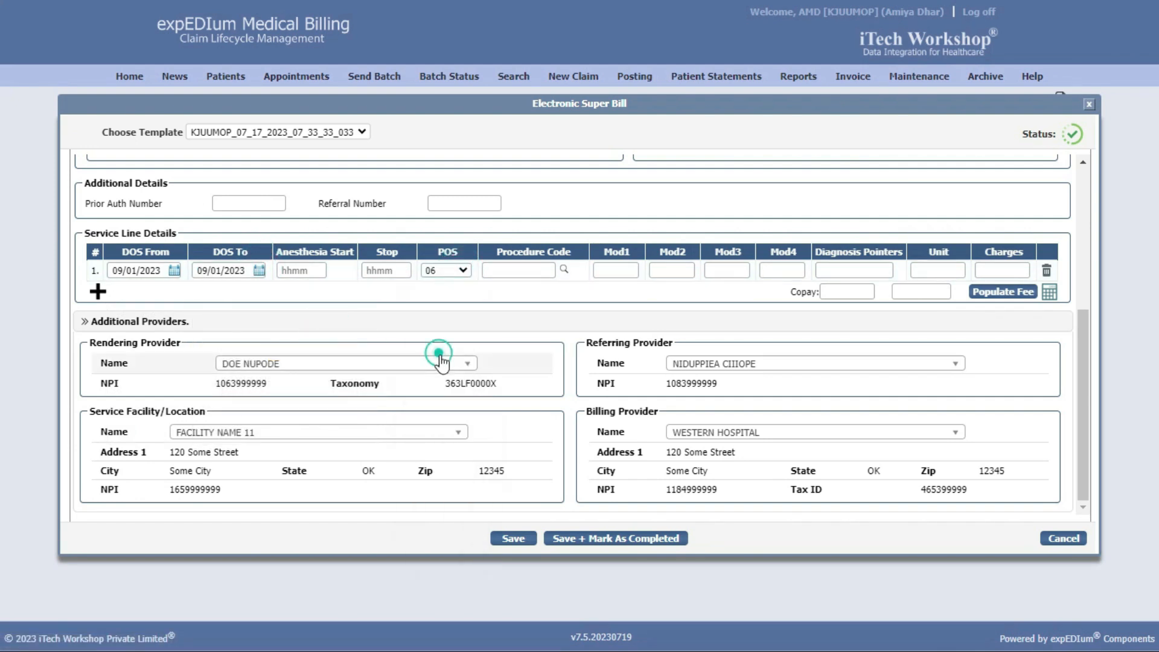
Look up the CPT procedure codes and assign 0005F to the first service line
{"action": "left_click", "coordinate": [563, 270]}
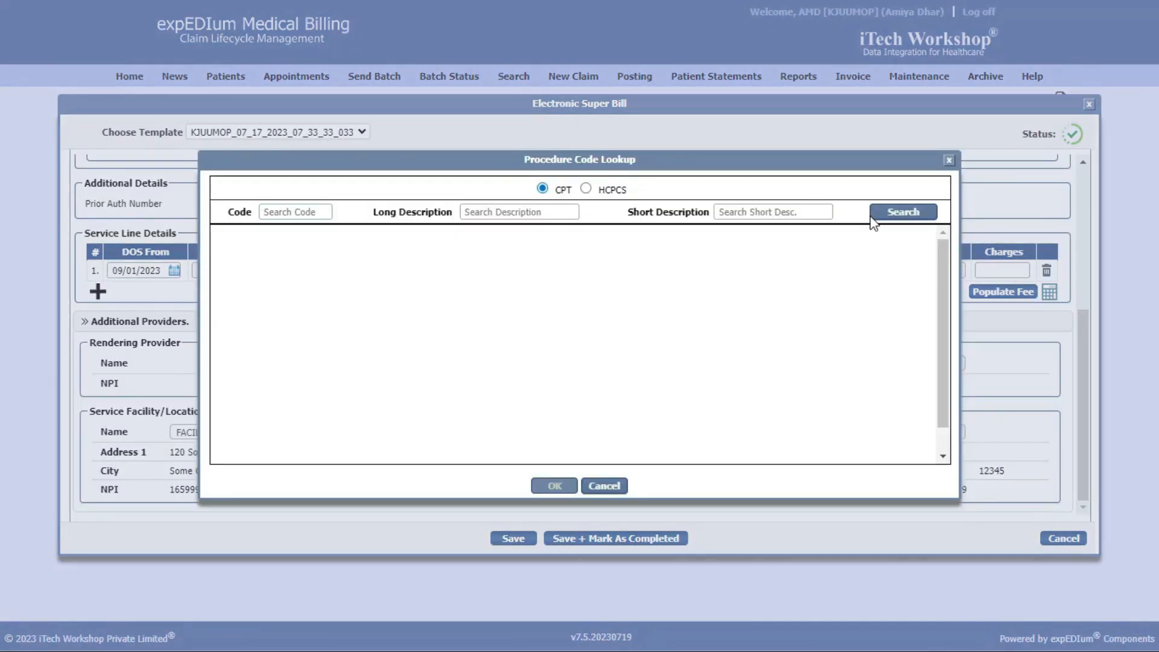
{"action": "left_click", "coordinate": [873, 215]}
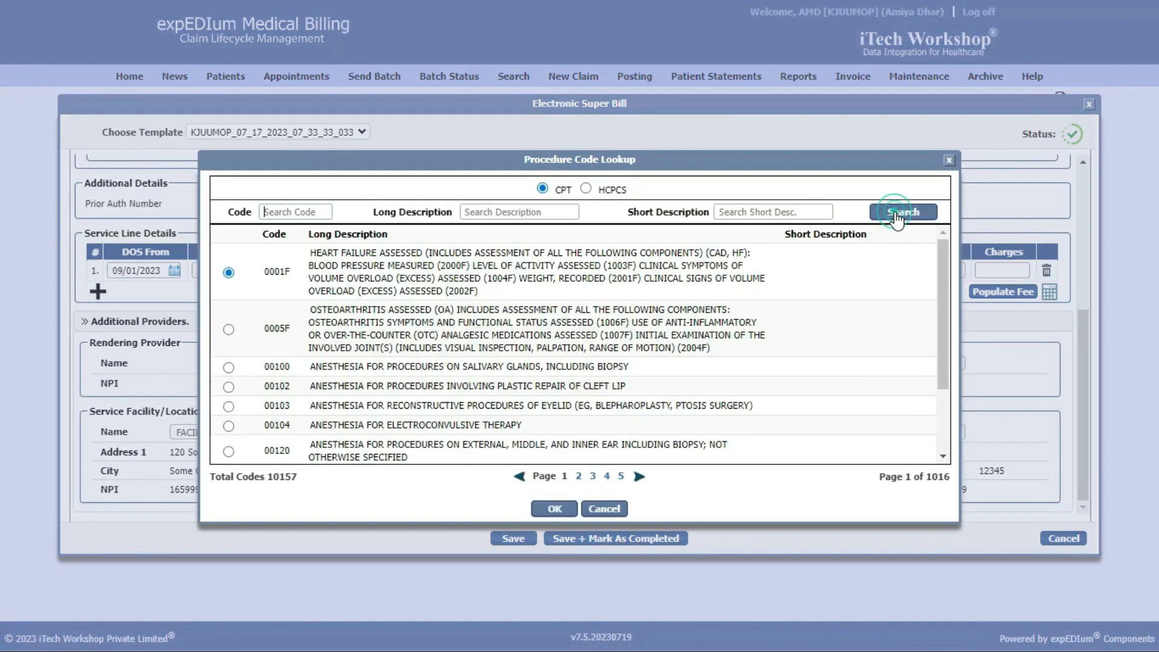
{"action": "left_click", "coordinate": [228, 329]}
{"action": "left_click", "coordinate": [547, 507]}
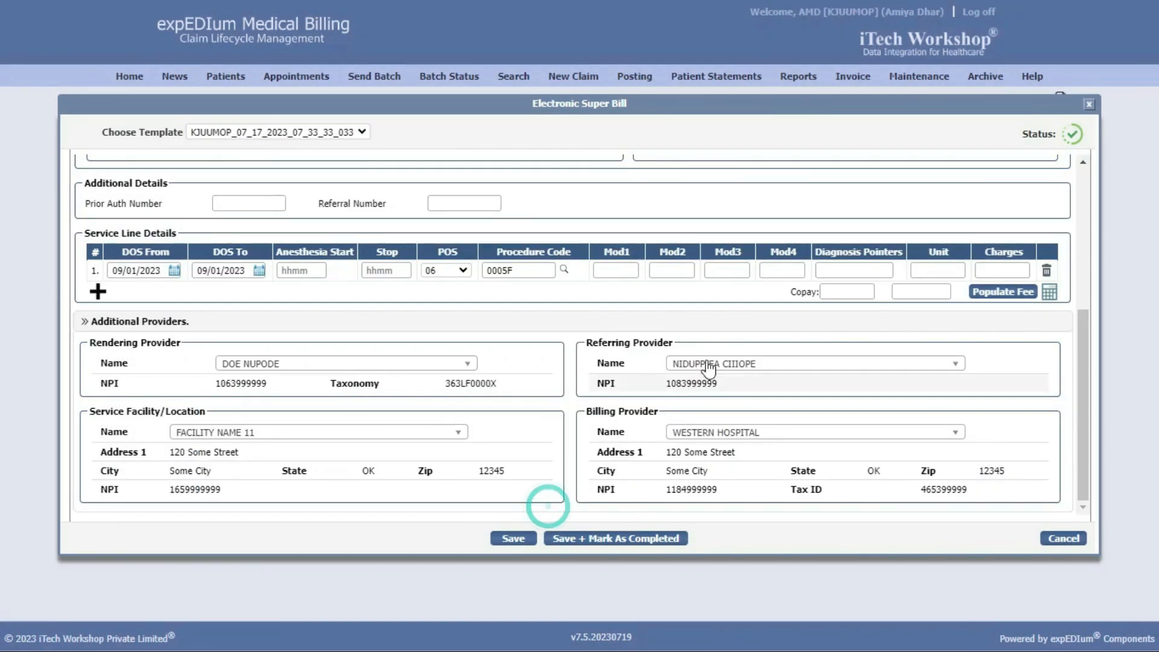
Set the service line's diagnosis pointer to 1, its unit to 1 and its charges to 50
{"action": "left_click", "coordinate": [835, 271]}
{"action": "type", "text": "1"}
{"action": "left_click", "coordinate": [938, 271]}
{"action": "type", "text": "1"}
{"action": "left_click", "coordinate": [1011, 277]}
{"action": "type", "text": "50"}
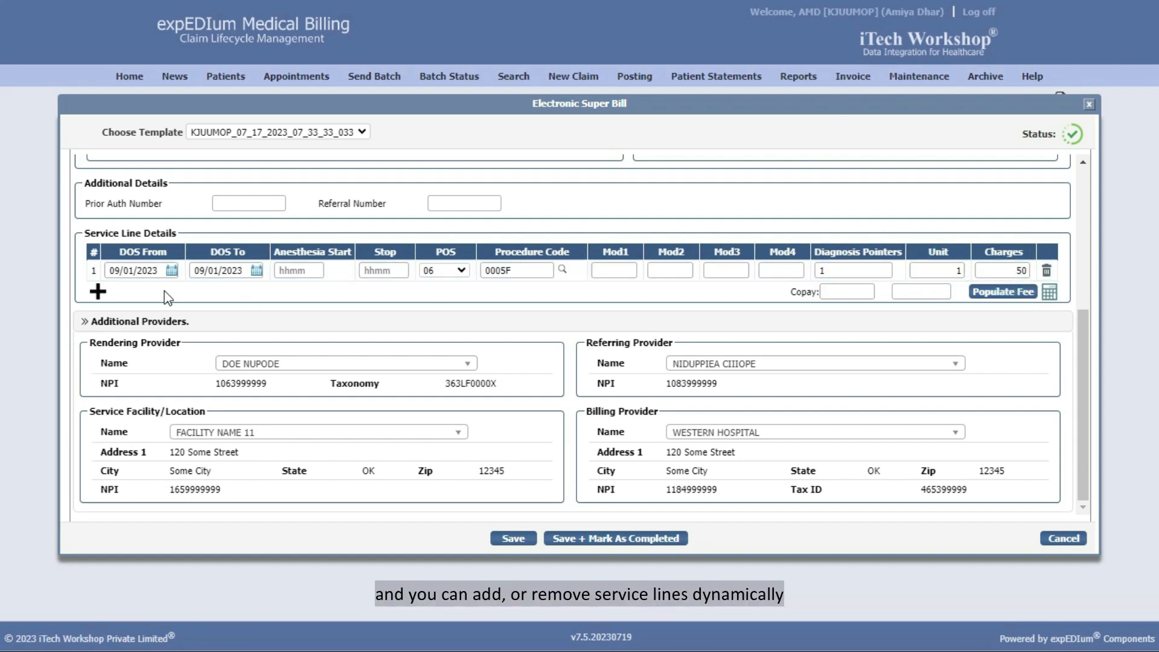
Add an empty second service line and delete it again
{"action": "left_click", "coordinate": [99, 291]}
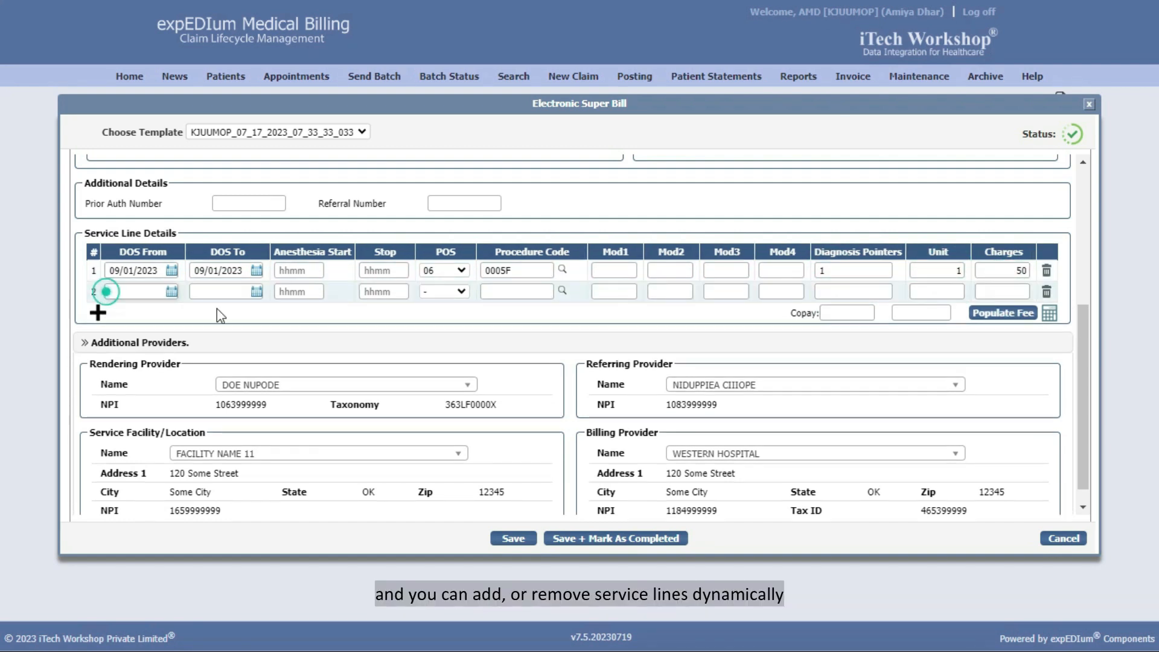
{"action": "left_click", "coordinate": [1044, 292]}
{"action": "left_click", "coordinate": [499, 181]}
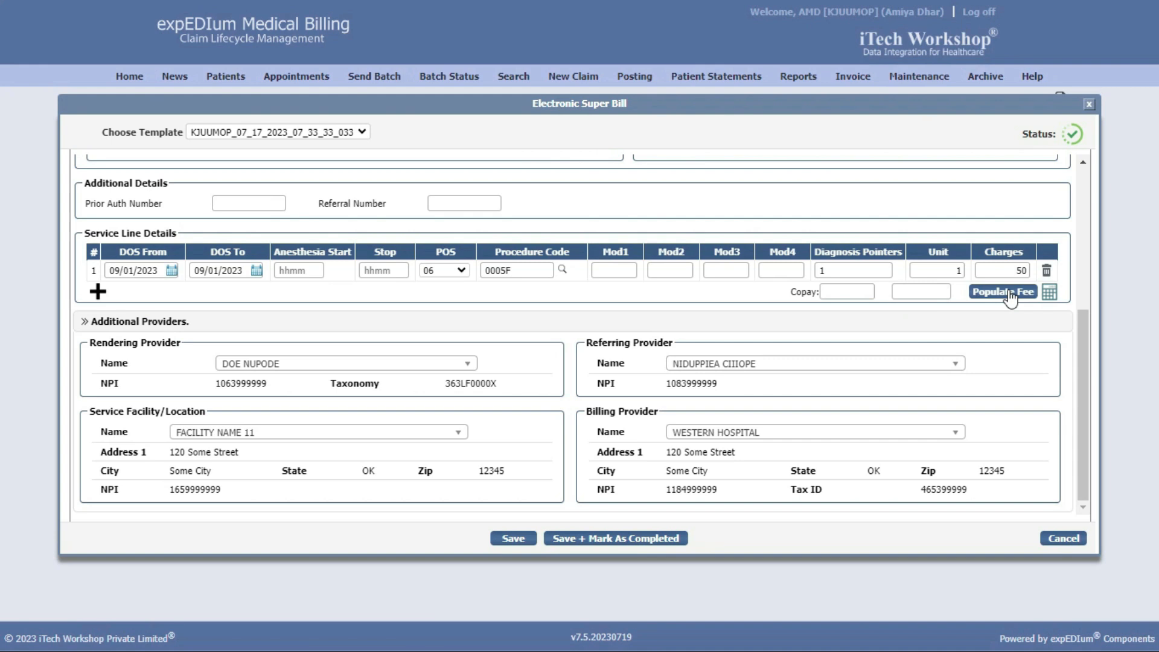
Calculate the total charges, check the rendering provider choices, and save the super bill as completed
{"action": "left_click", "coordinate": [1050, 294]}
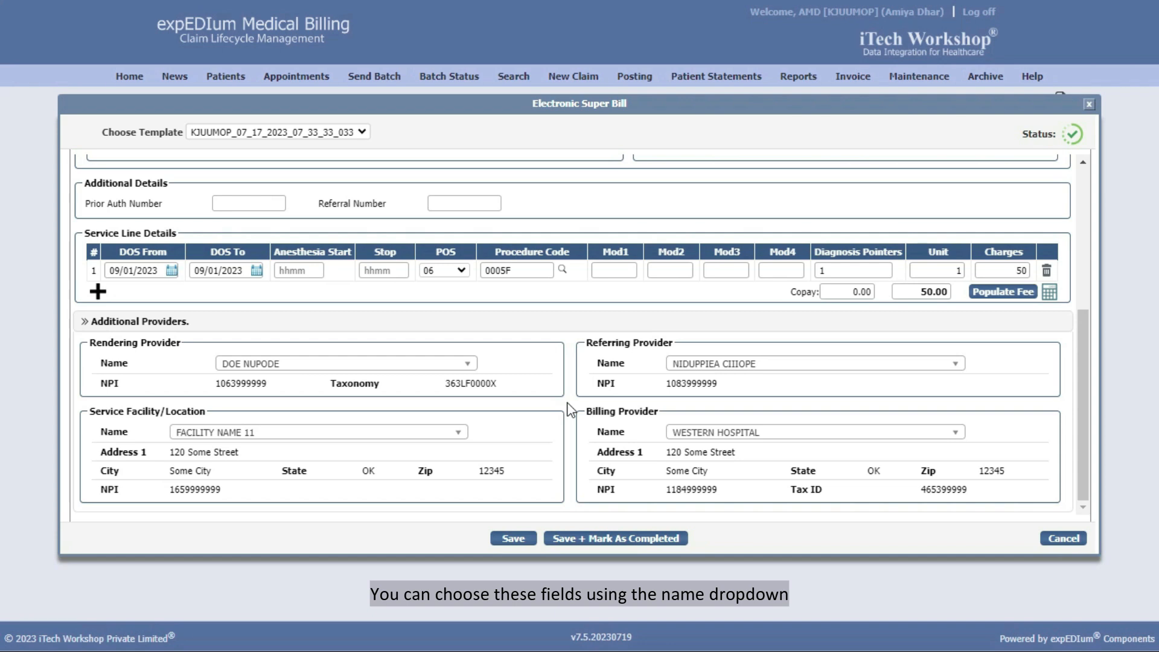
{"action": "left_click", "coordinate": [468, 364]}
{"action": "left_click", "coordinate": [471, 365]}
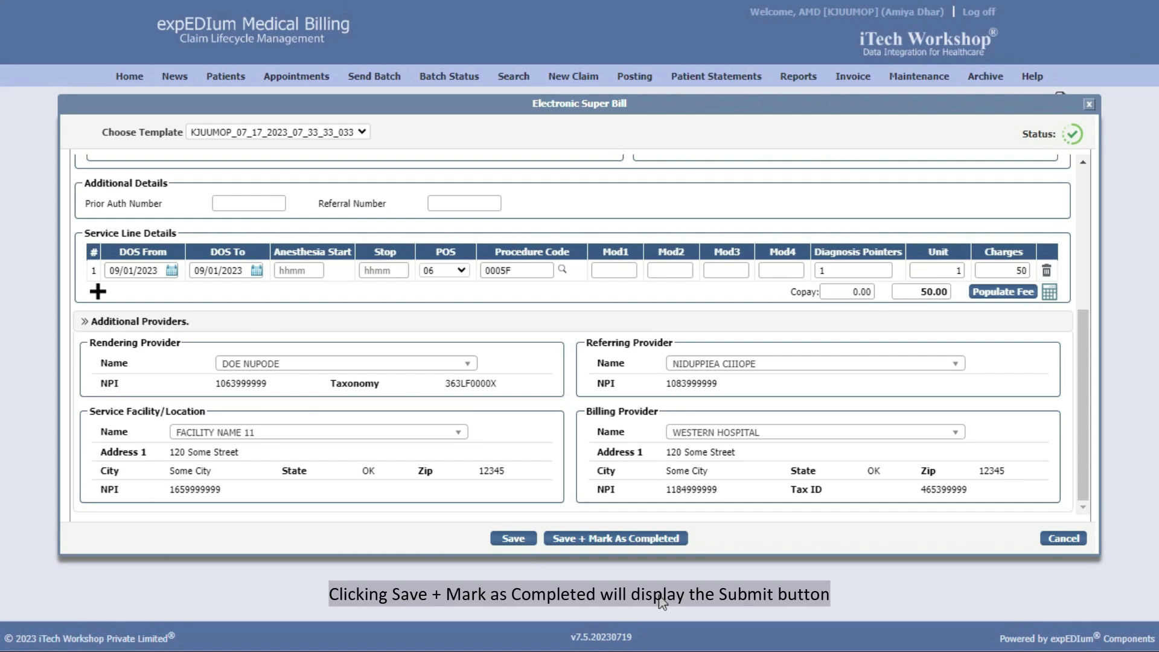
{"action": "left_click", "coordinate": [595, 541]}
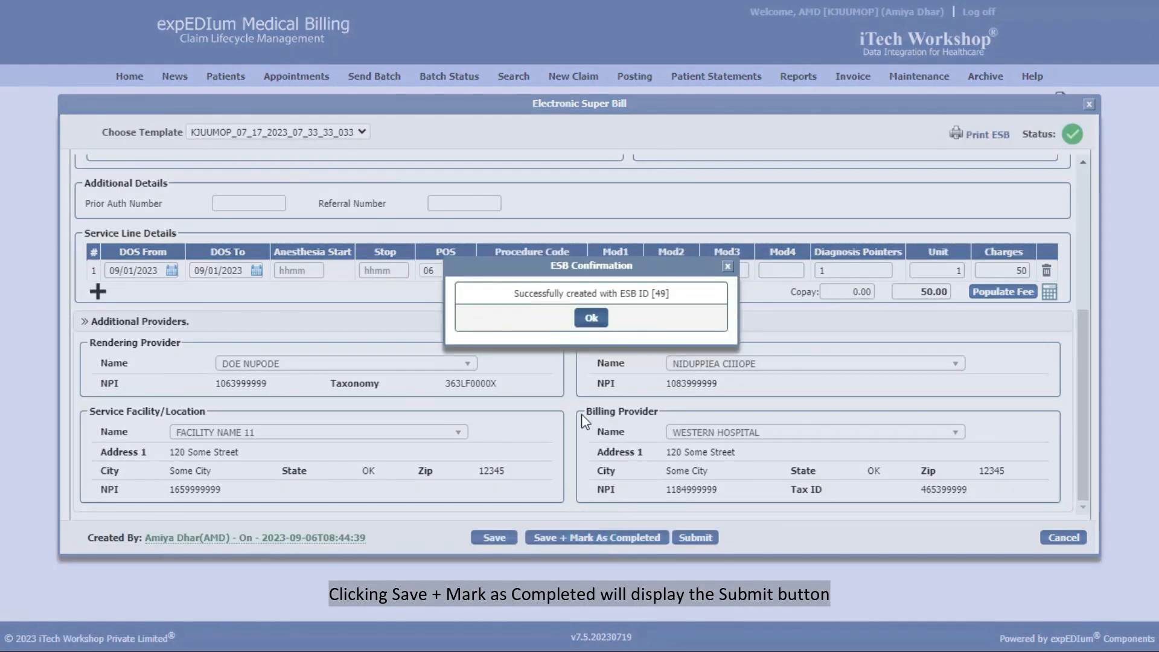
{"action": "left_click", "coordinate": [591, 314]}
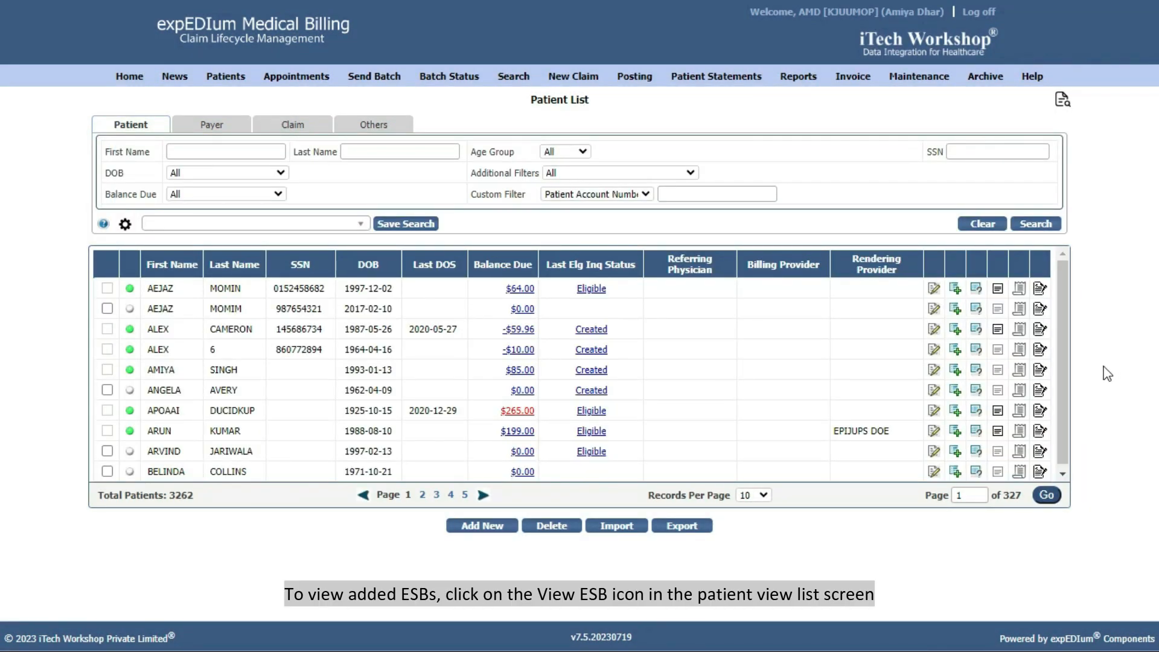
View the super bills of the patient with the $85.00 balance, select the completed and in-progress ones, and close the list without deleting
{"action": "left_click", "coordinate": [1018, 370]}
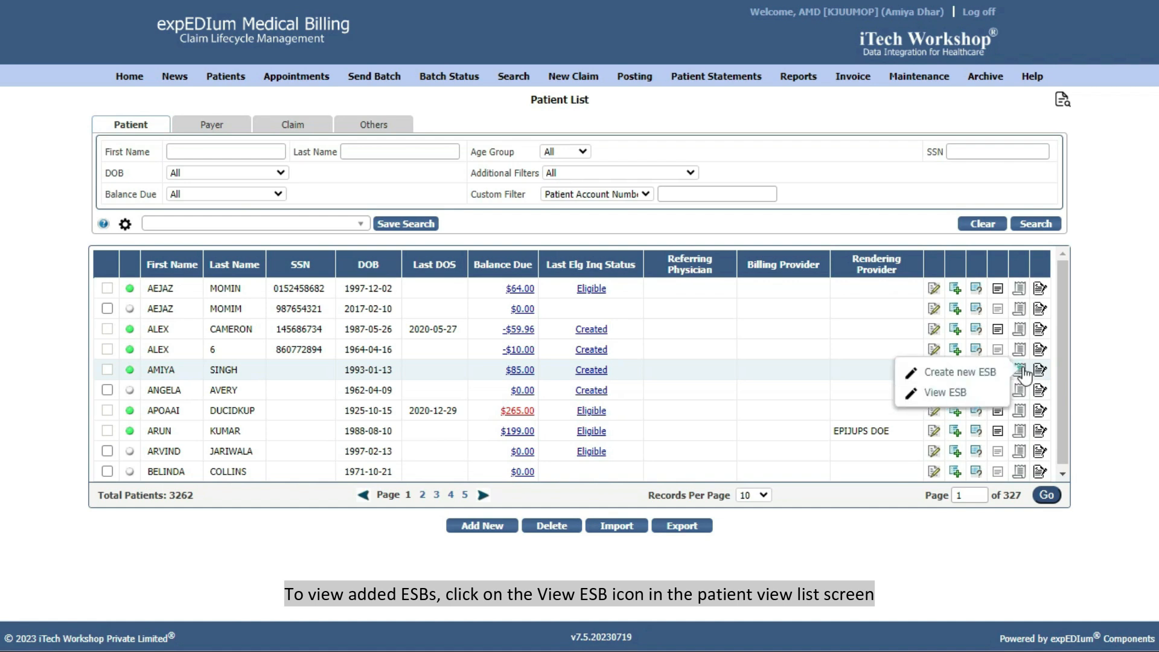
{"action": "left_click", "coordinate": [989, 393]}
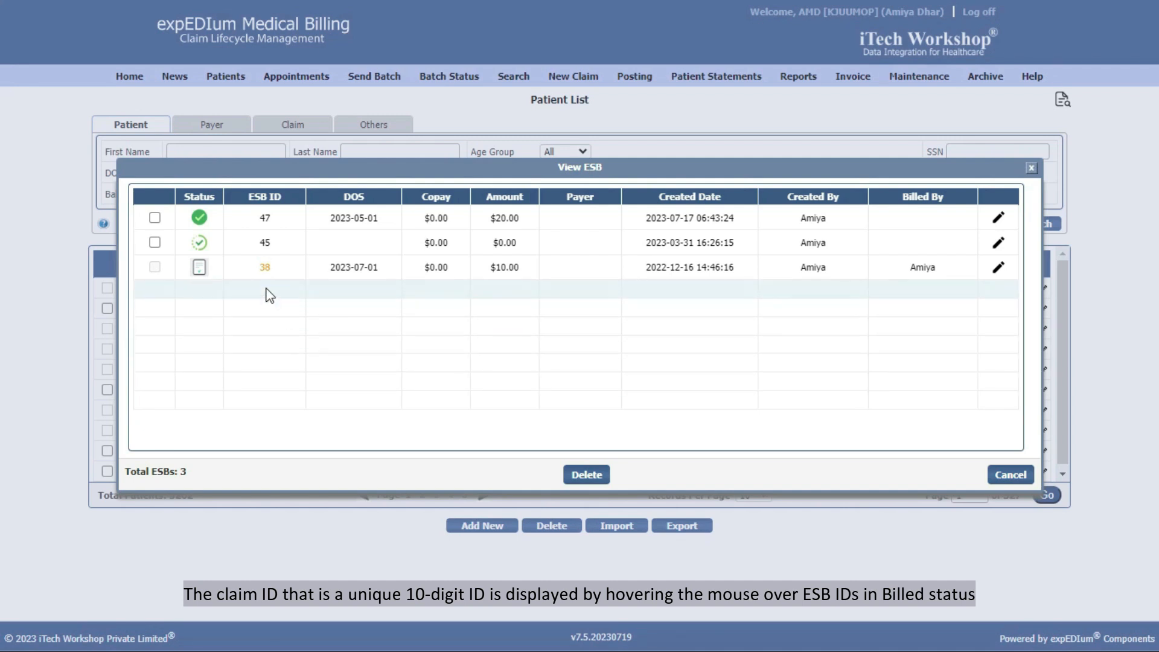
{"action": "mouse_move", "coordinate": [266, 266]}
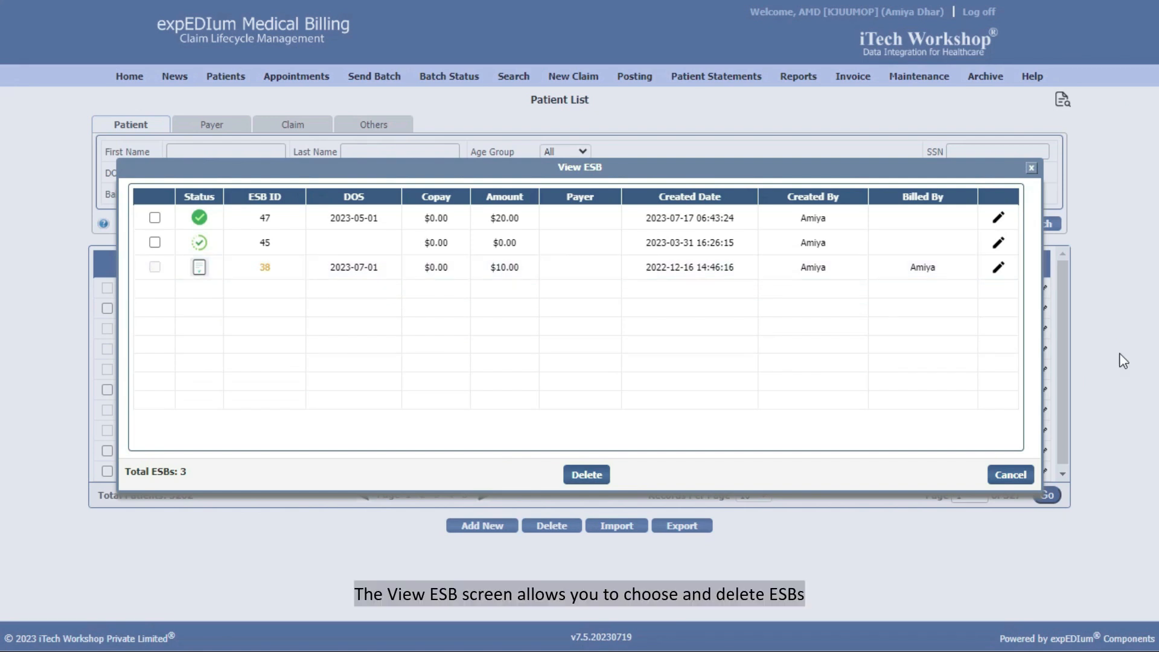
{"action": "left_click", "coordinate": [155, 220]}
{"action": "left_click", "coordinate": [155, 241]}
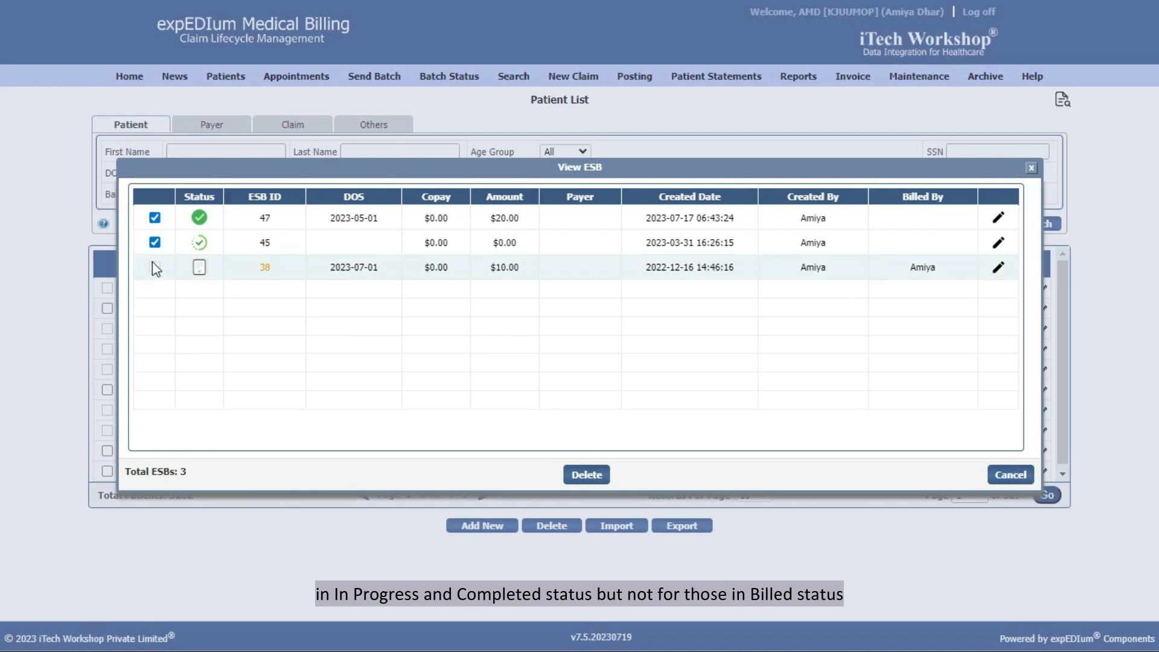
{"action": "left_click", "coordinate": [1031, 167]}
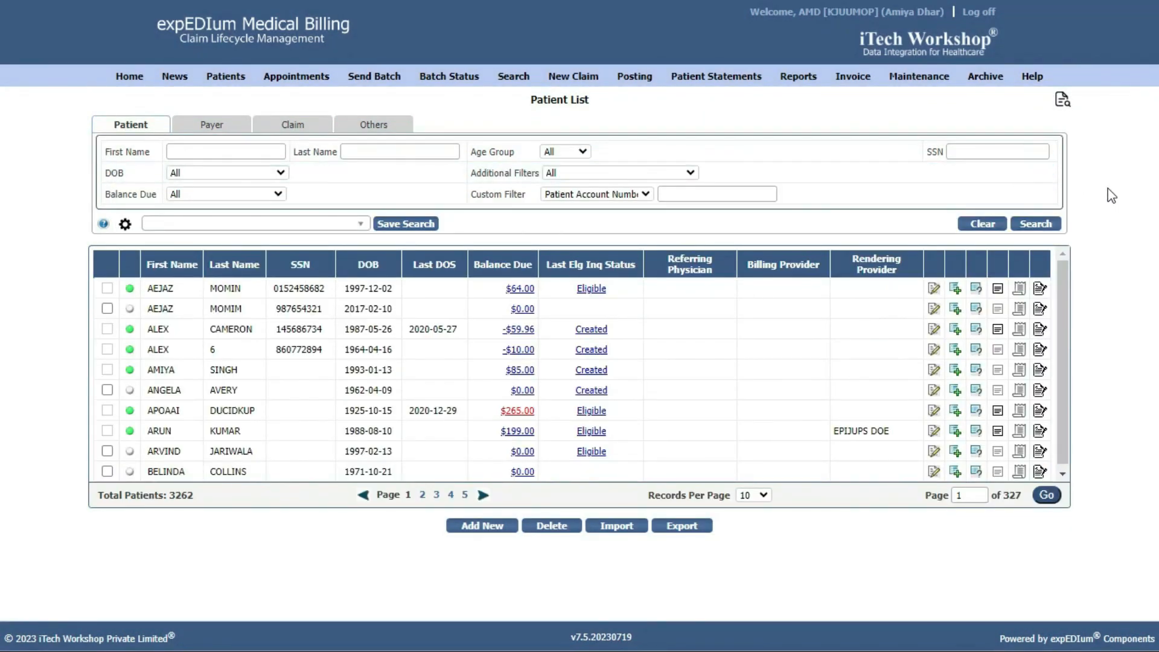
Open the expEDIum Help site and sign in with the prefilled credentials
{"action": "mouse_move", "coordinate": [1032, 76]}
{"action": "left_click", "coordinate": [1044, 95]}
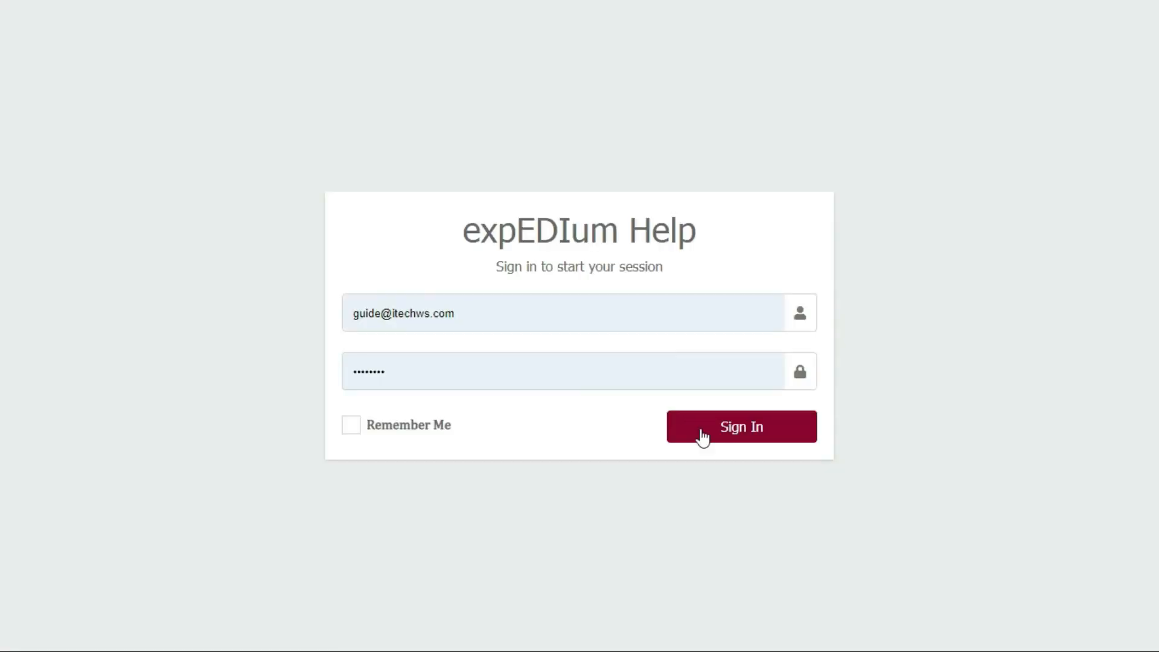
{"action": "left_click", "coordinate": [702, 436]}
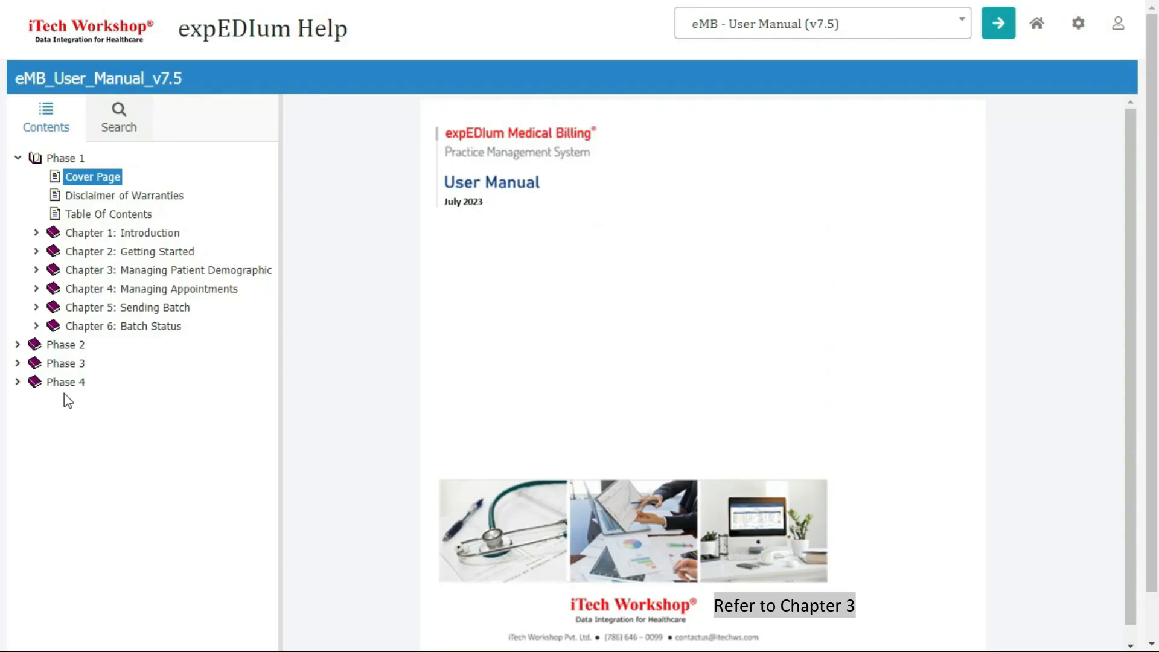
Open the Electronic Super Bill (ESB) topic in Chapter 3 of the user manual
{"action": "left_click", "coordinate": [36, 271]}
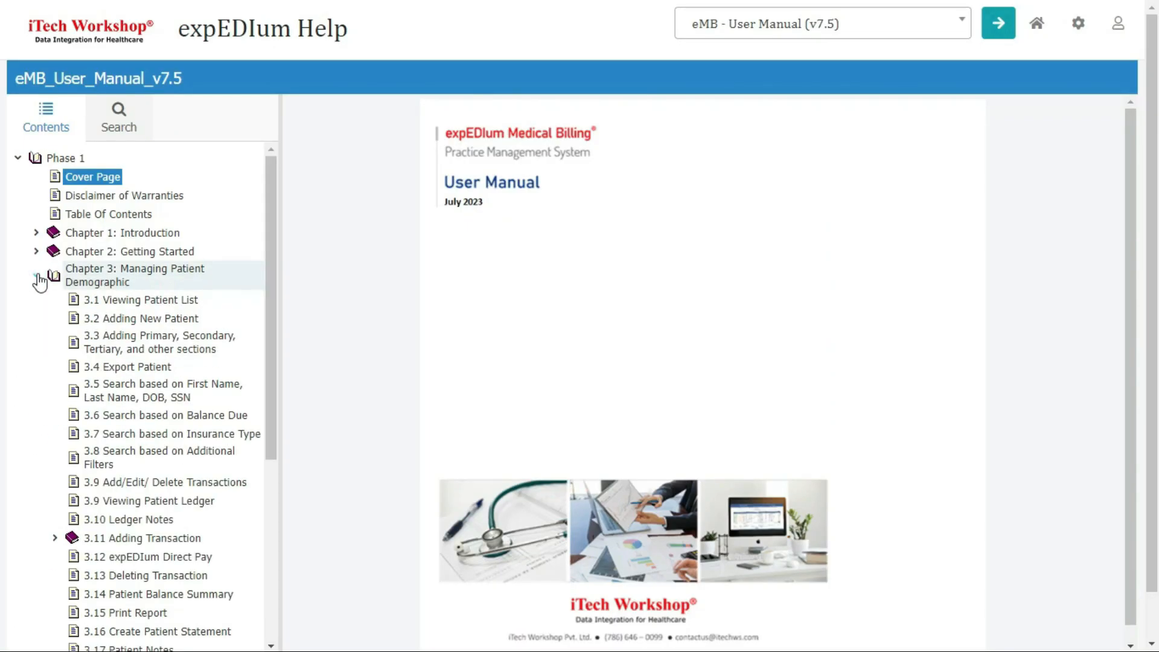
{"action": "scroll", "coordinate": [38, 386], "scroll_direction": "down", "scroll_amount": 5}
{"action": "left_click", "coordinate": [102, 433]}
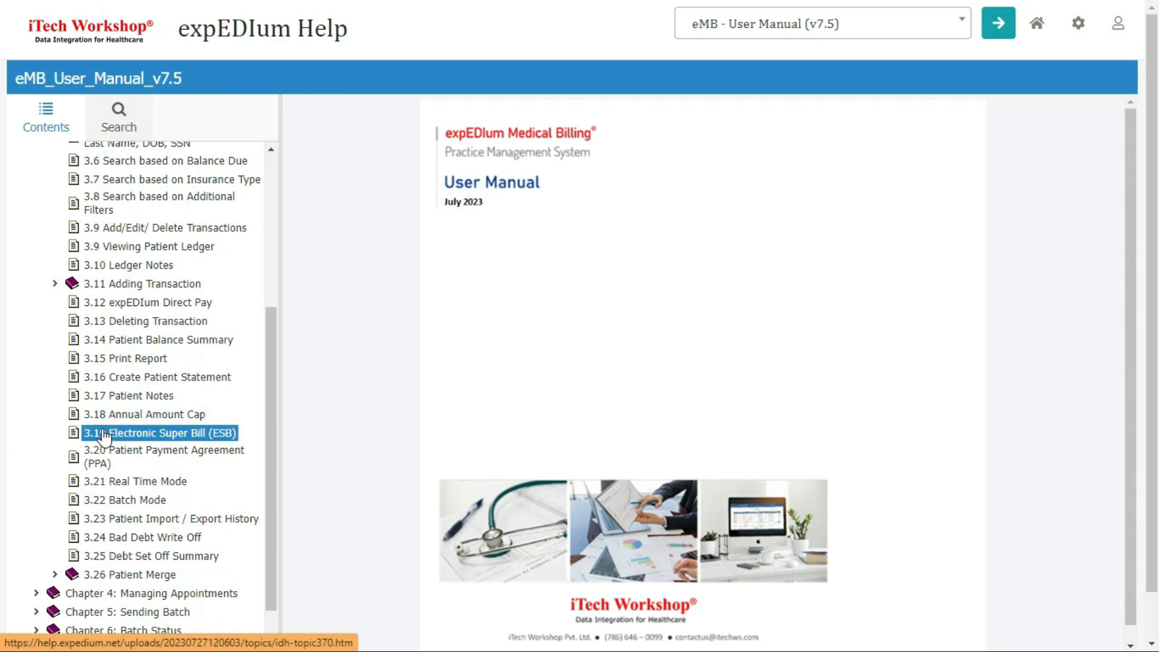